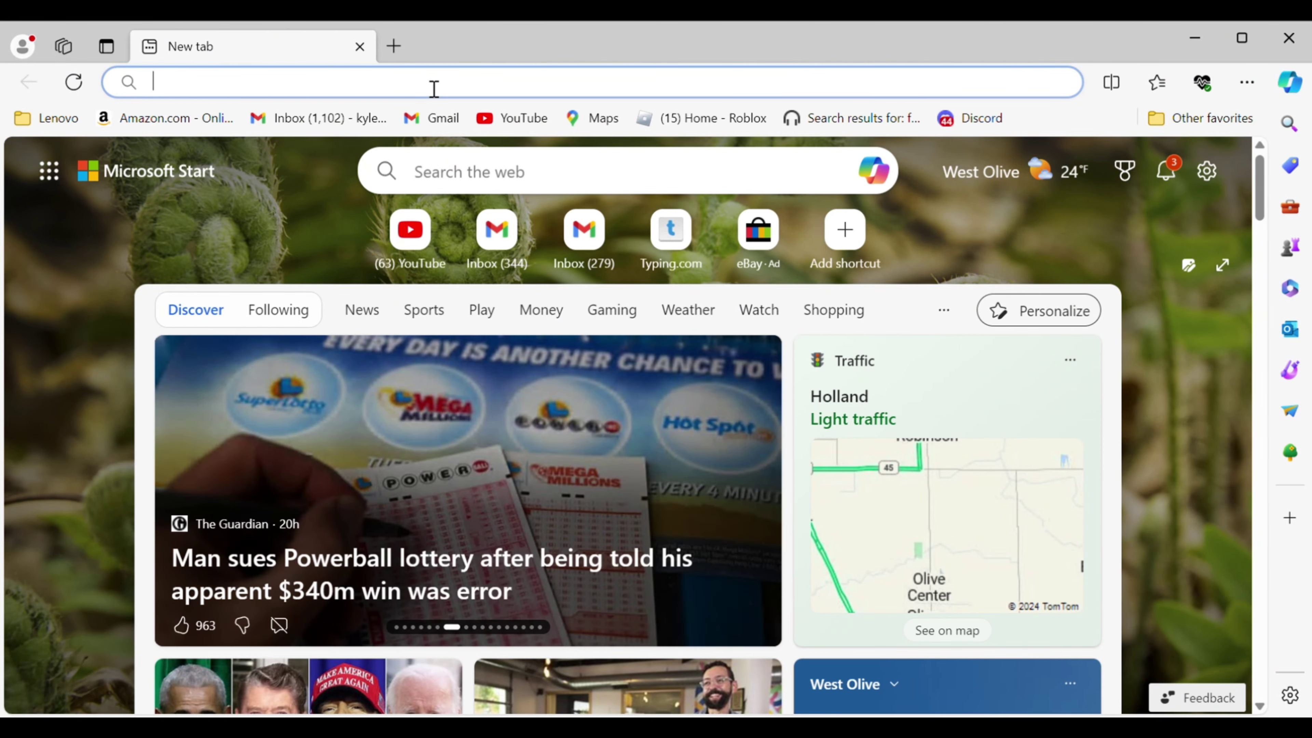
- Search Bing for 'oculous software download', fixing the typos while typing
type("ocul")
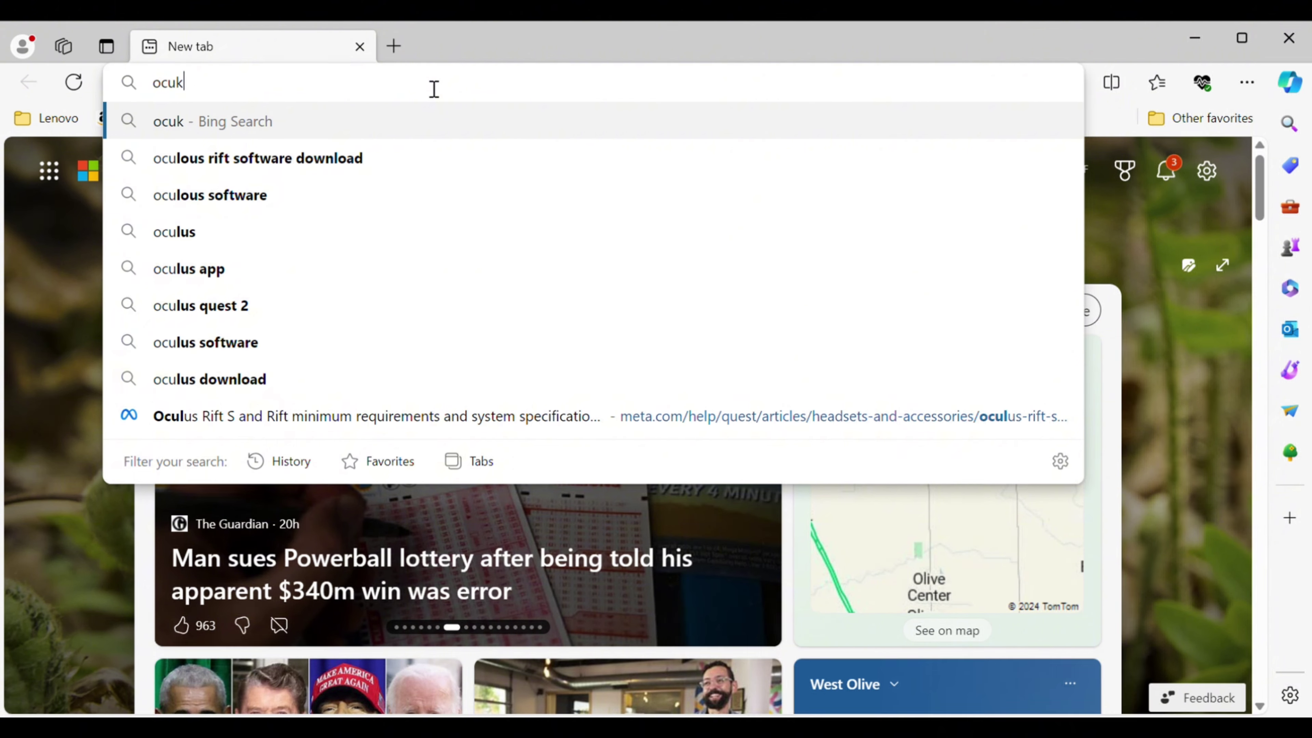
key("BackSpace")
type("k")
key("BackSpace")
type("lous ")
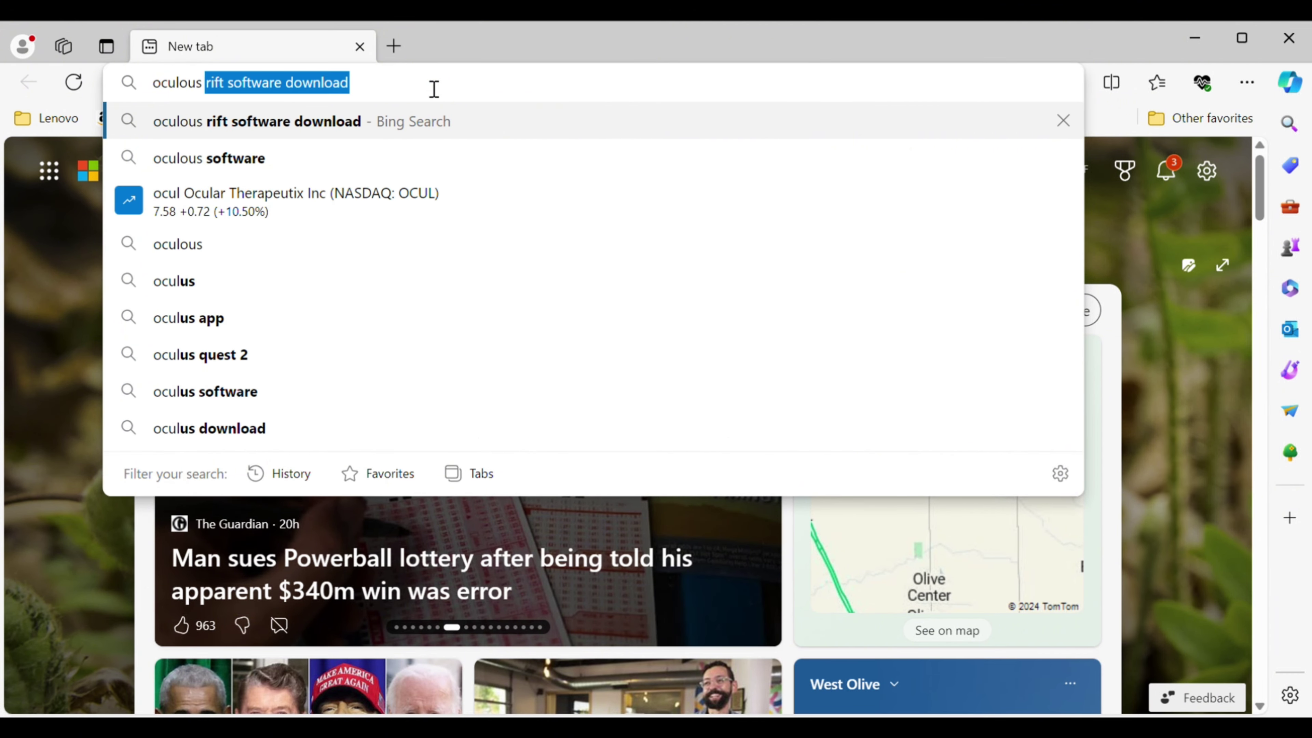
type("software ")
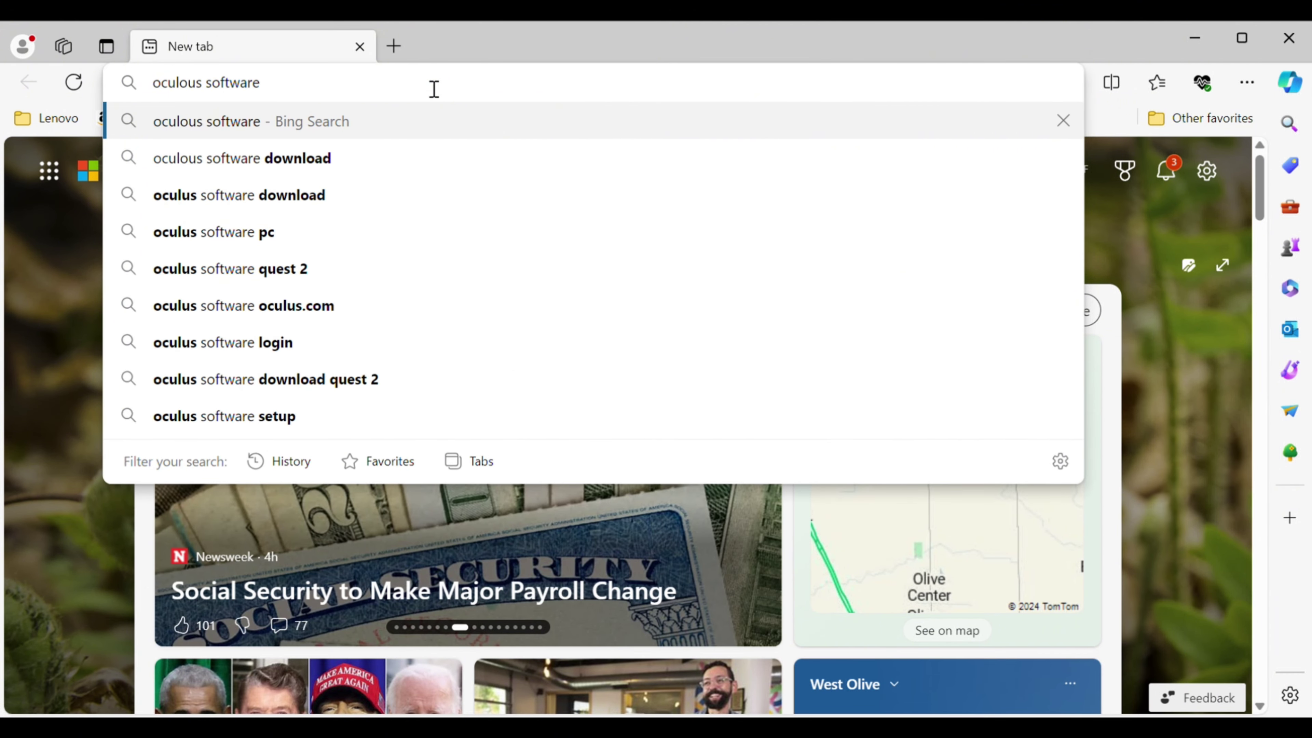
type("download")
key("Return")
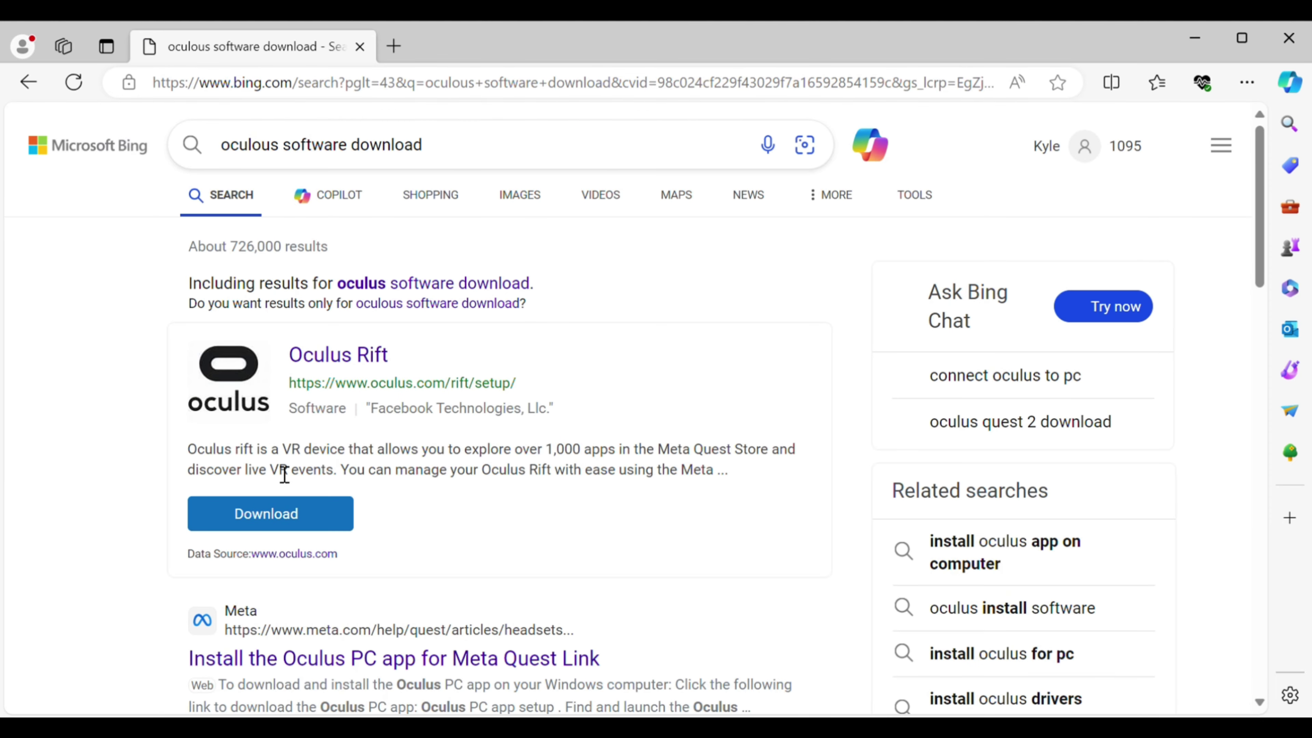
- Open the Oculus Rift download page and scroll to its DOWNLOAD SOFTWARE section
left_click(277, 526)
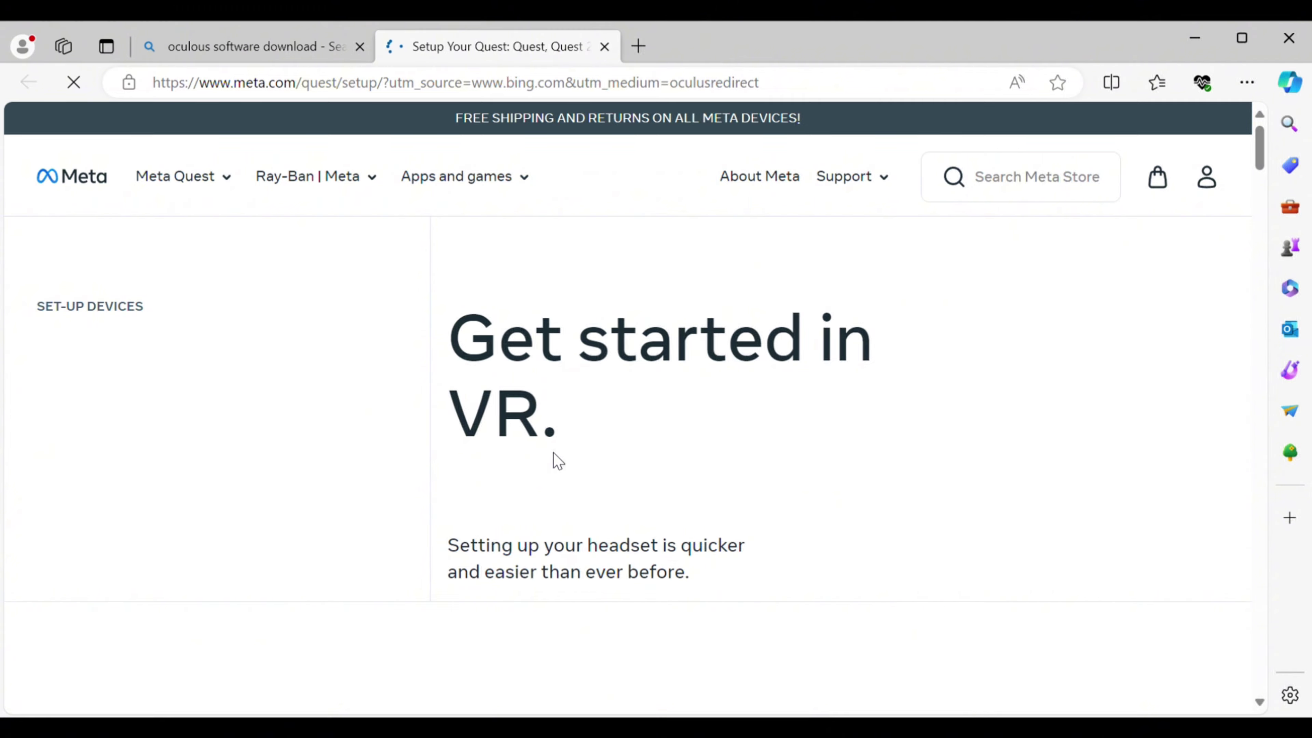
scroll(565, 463, "down", 8)
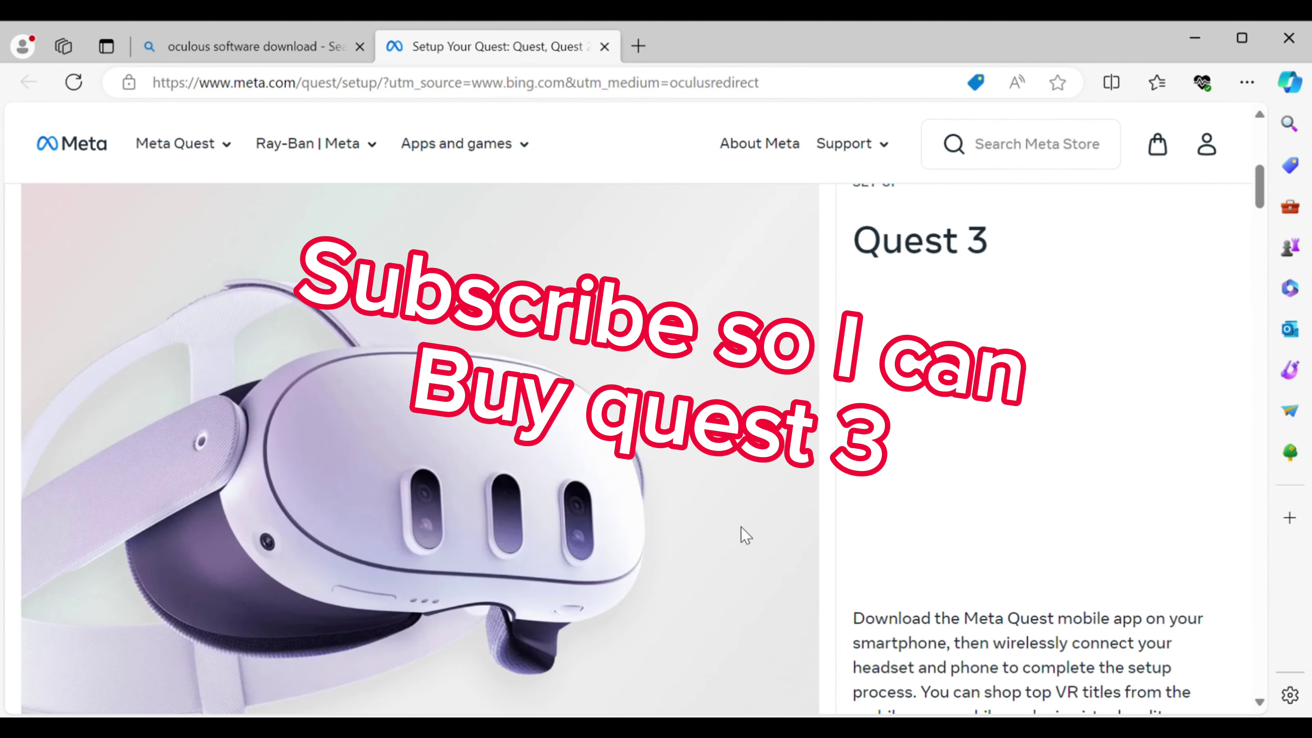
scroll(744, 535, "down", 10)
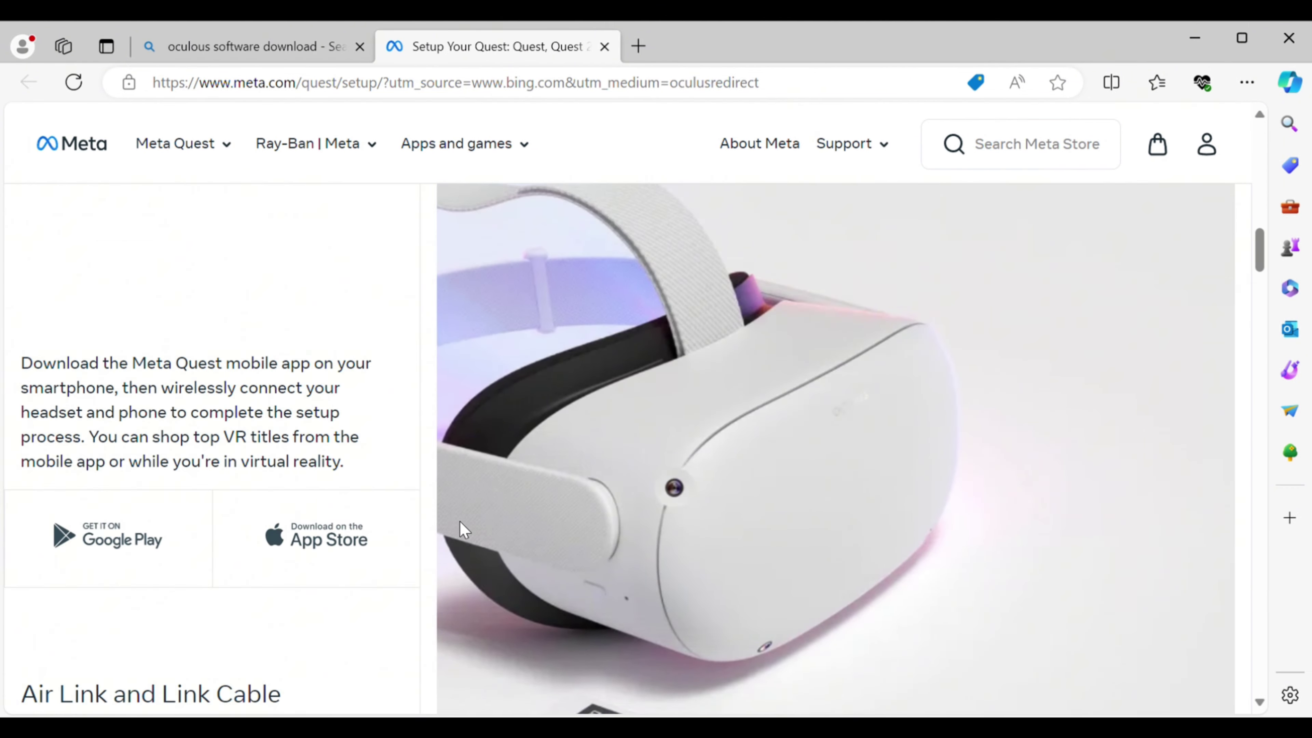
scroll(463, 528, "down", 12)
scroll(108, 205, "up", 4)
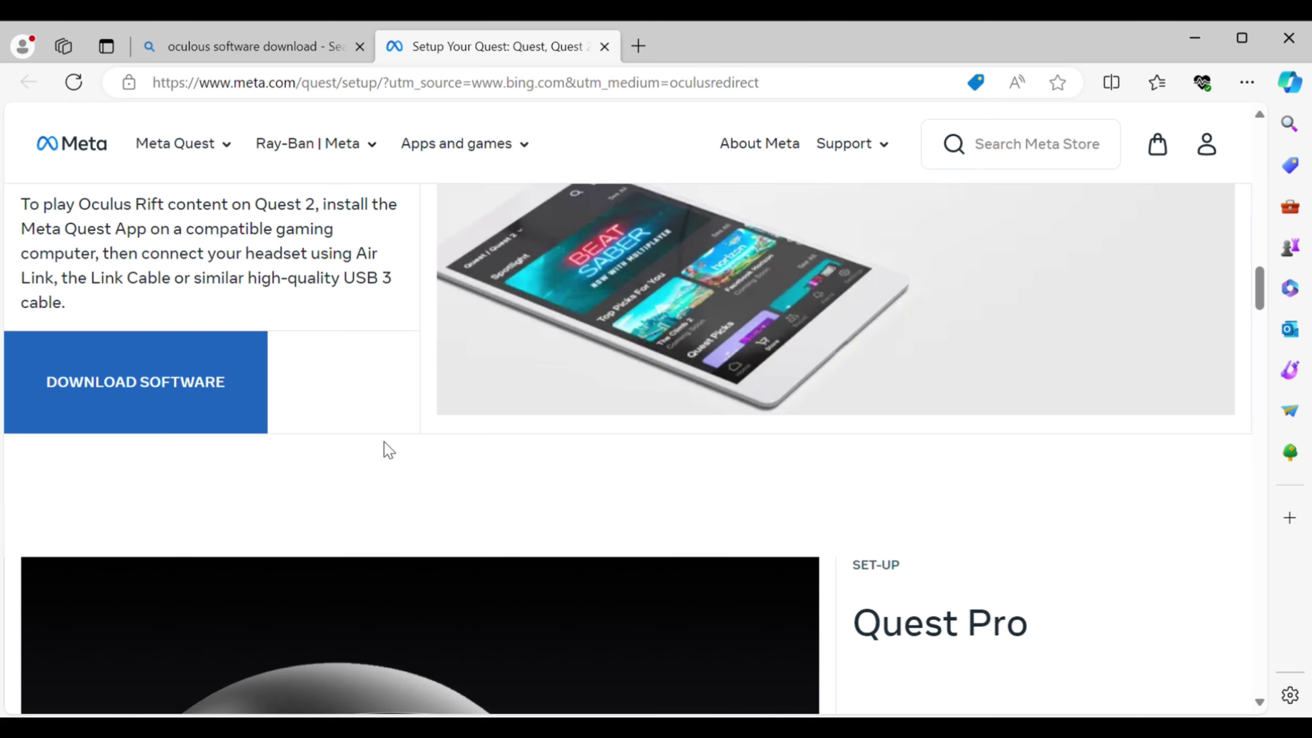
scroll(388, 450, "up", 1)
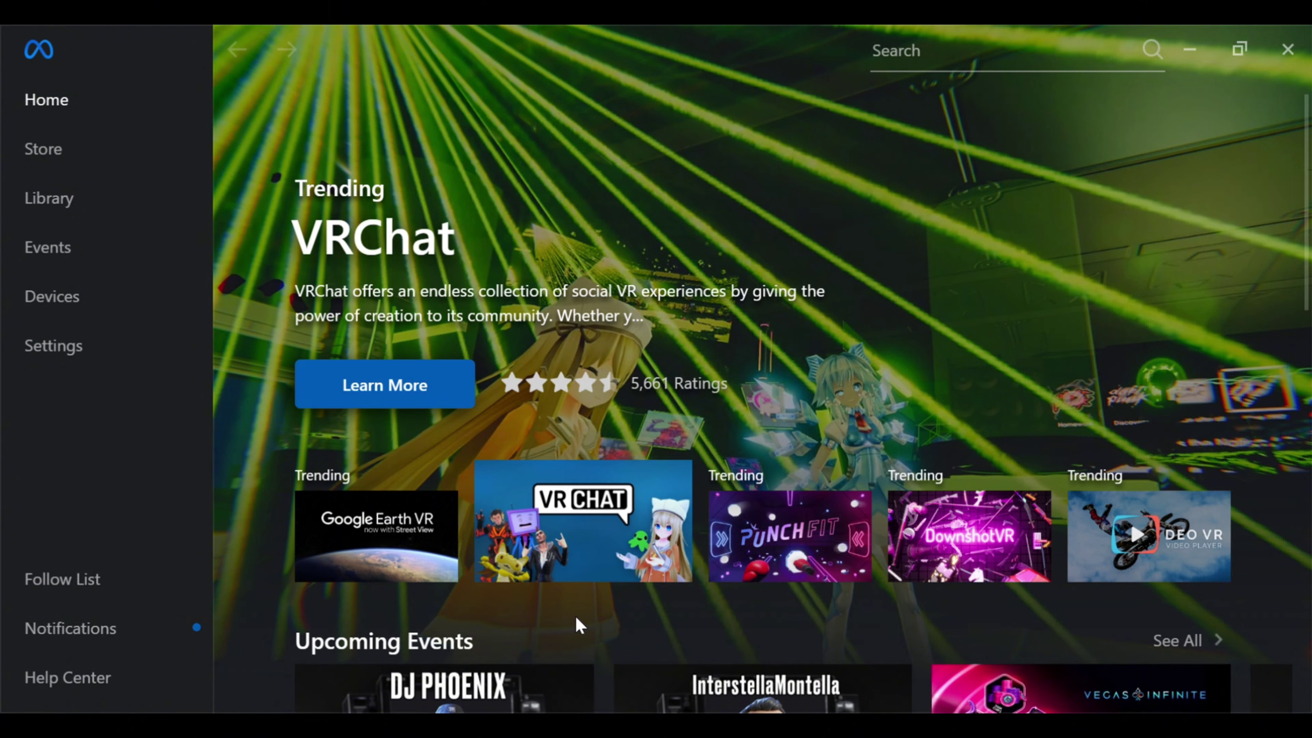
- Check the connected headset and controllers, then view the General settings
left_click(94, 304)
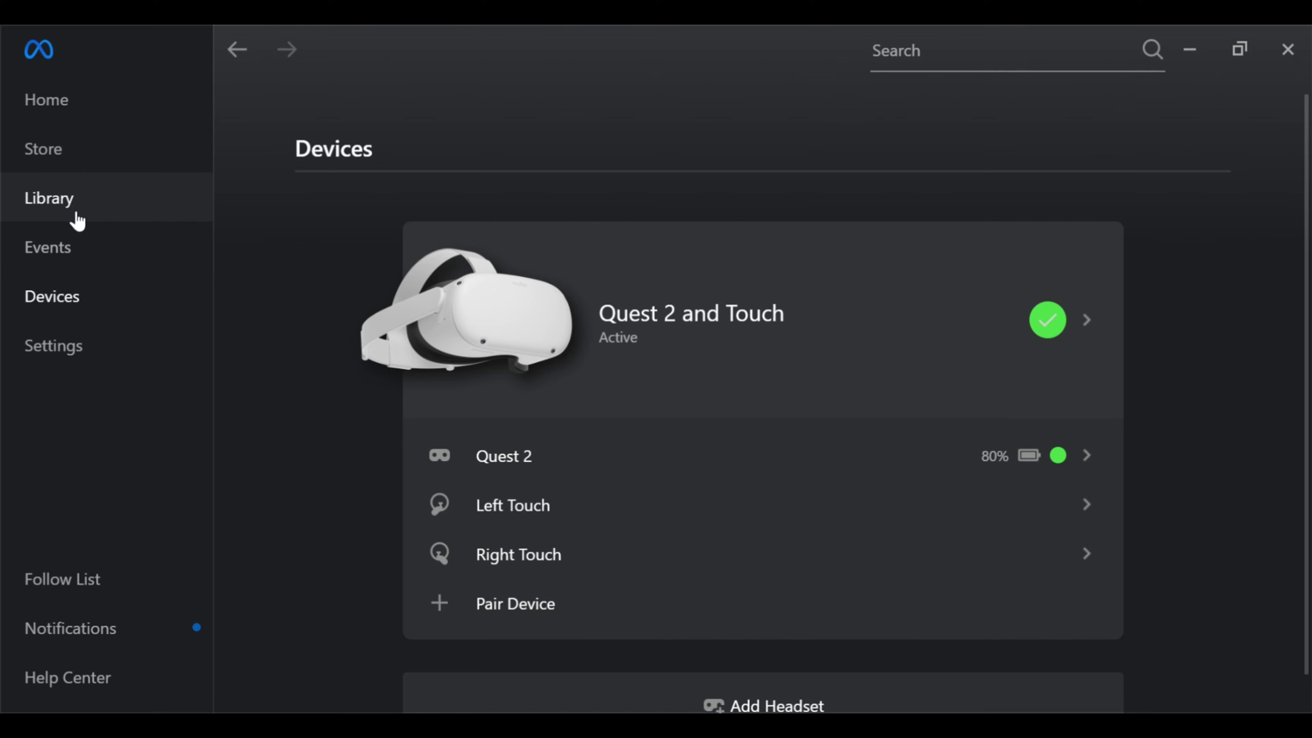
left_click(126, 344)
left_click(676, 148)
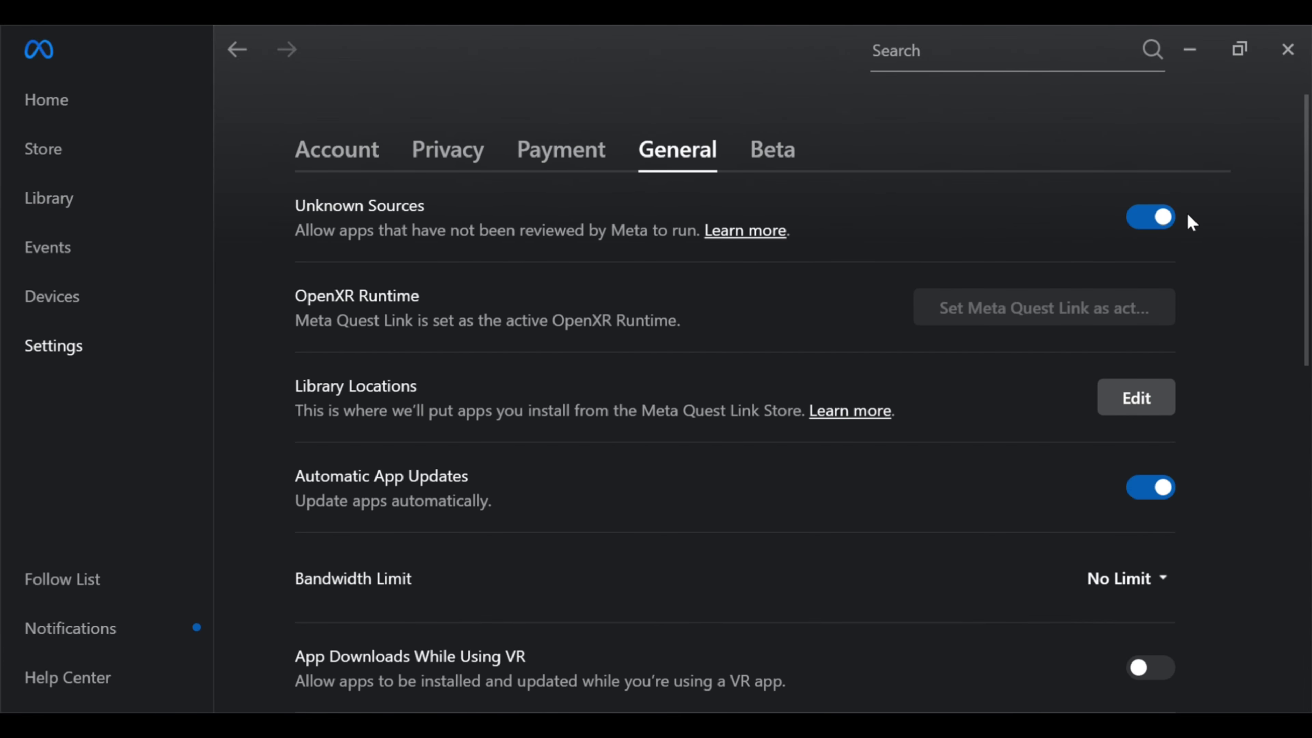
- Search the Meta Quest Link store for 'gorilla tag'
left_click(924, 51)
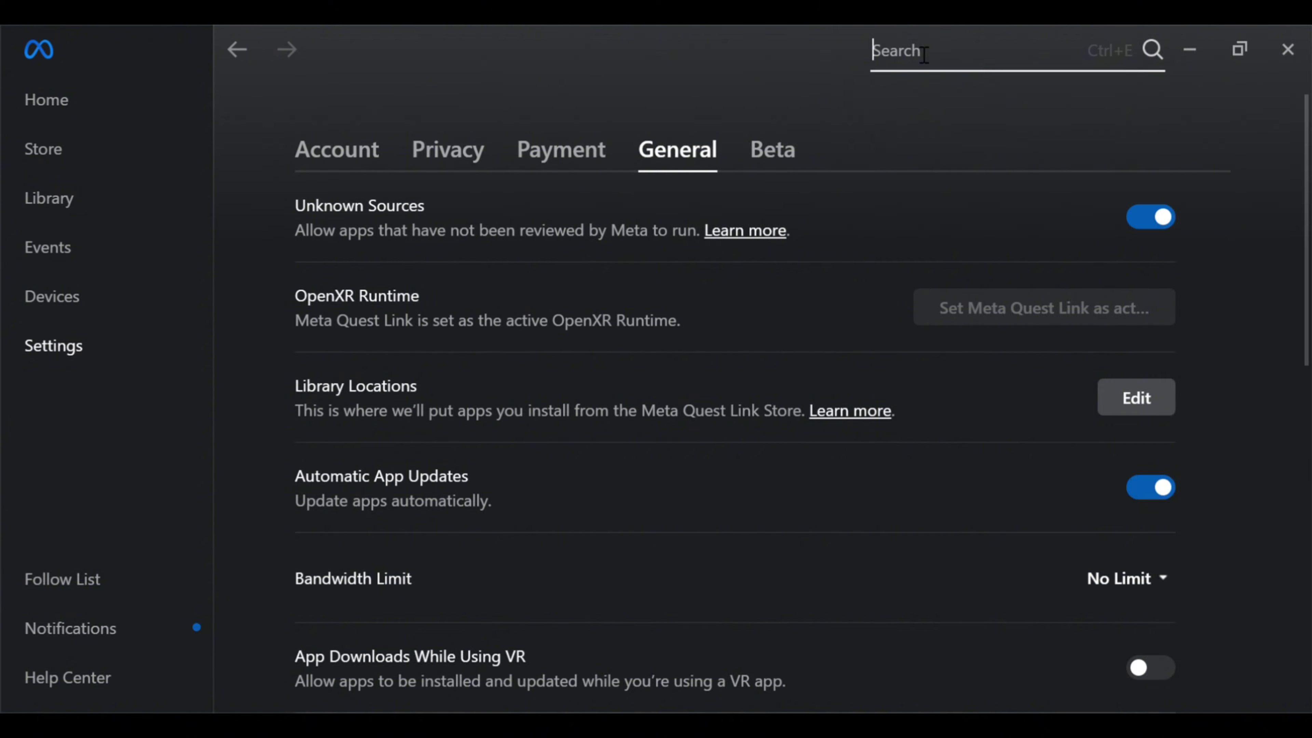
type("goril")
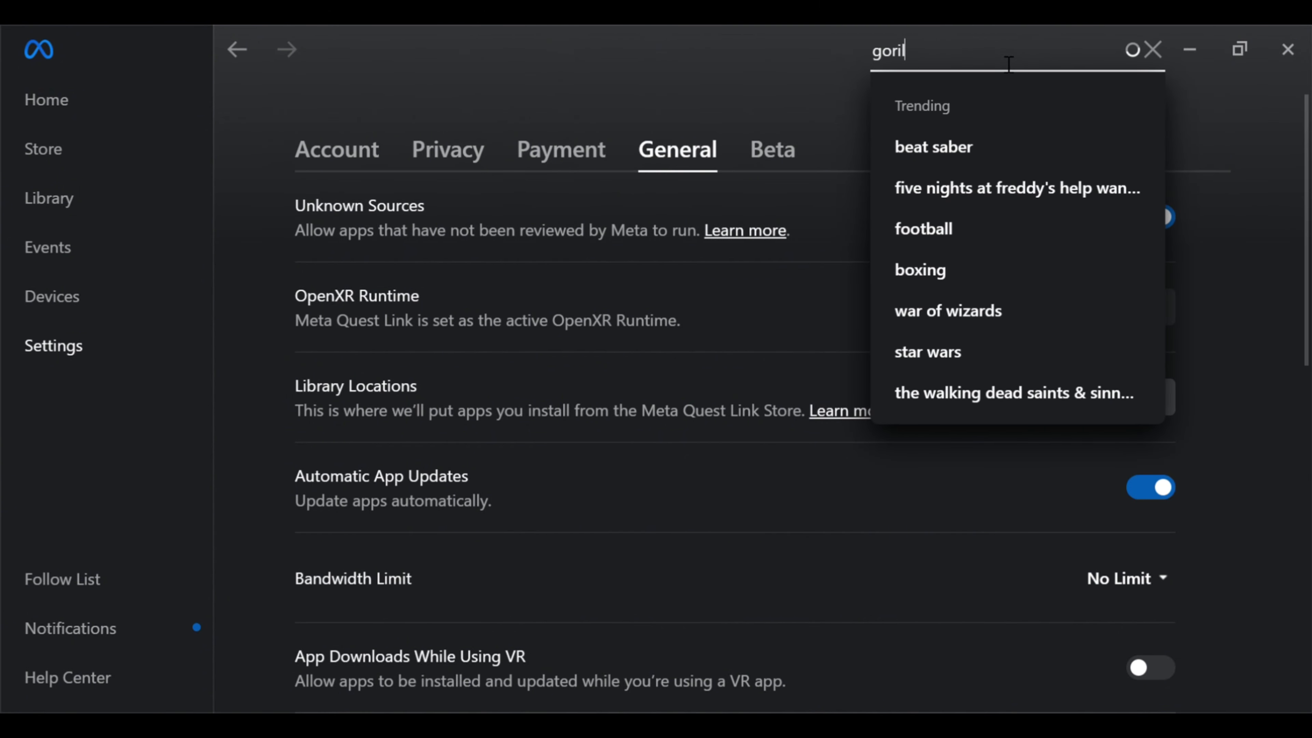
type("la tag")
key("Return")
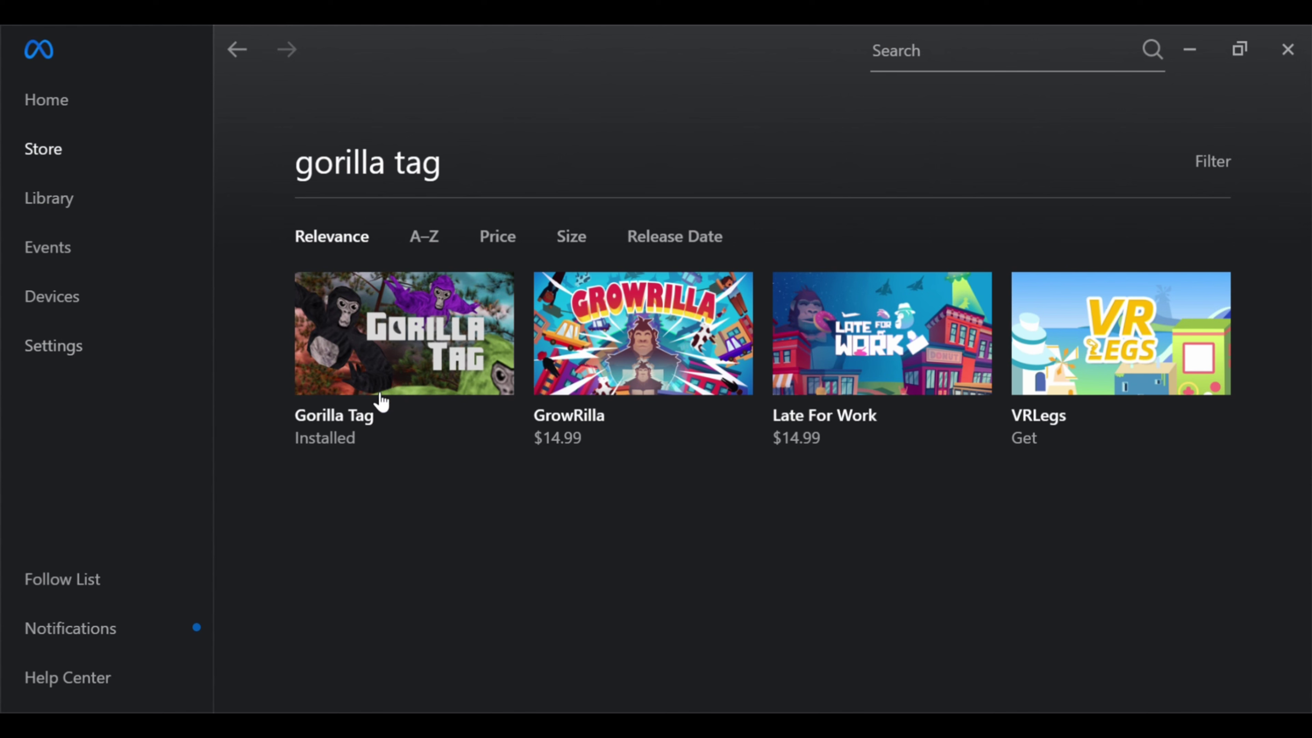
- Copy Gorilla Tag's install location from its Details in the Library
left_click(90, 214)
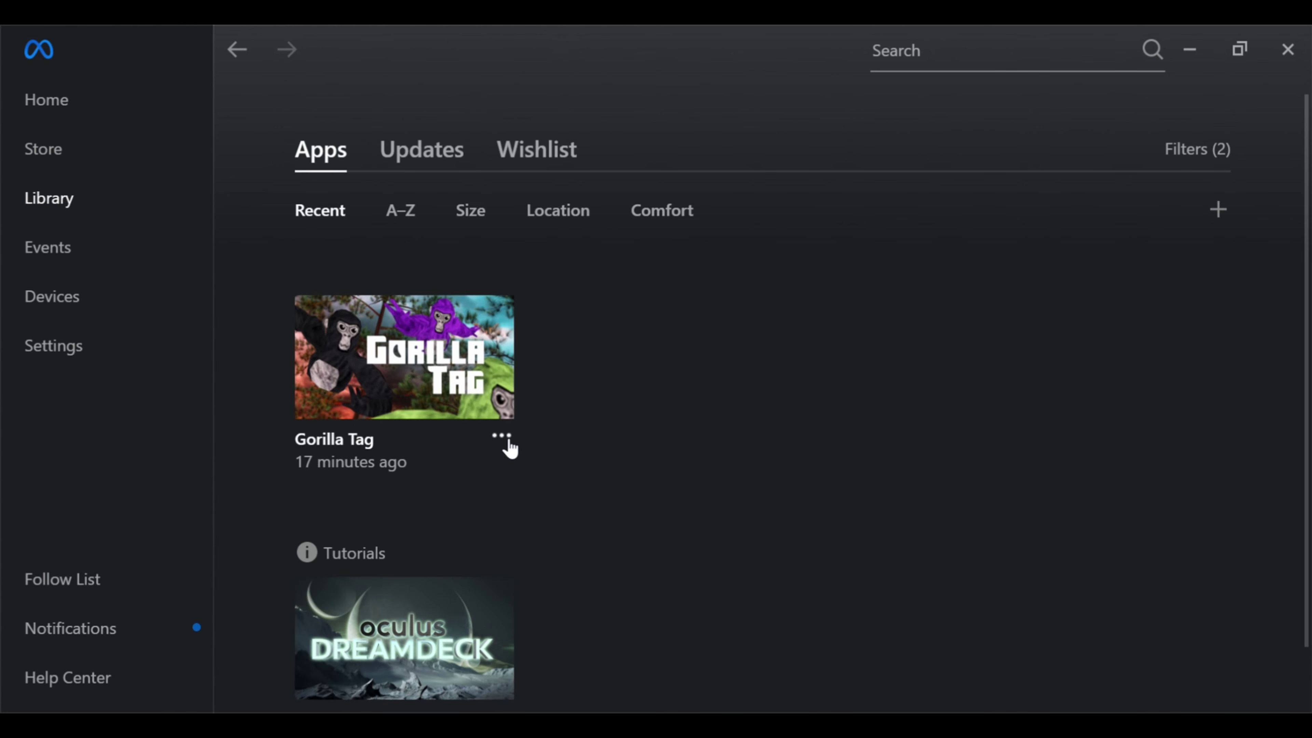
left_click(506, 438)
scroll(482, 603, "down", 1)
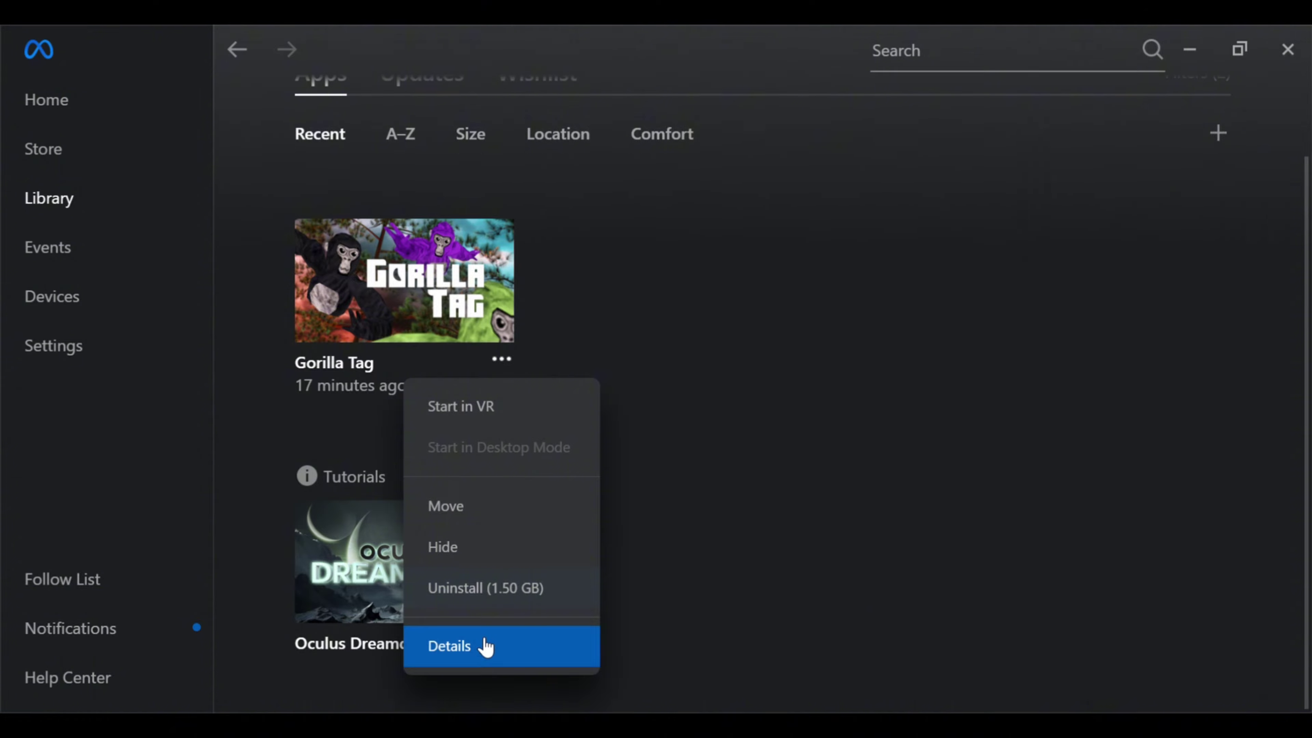
left_click(486, 647)
scroll(1216, 589, "down", 1)
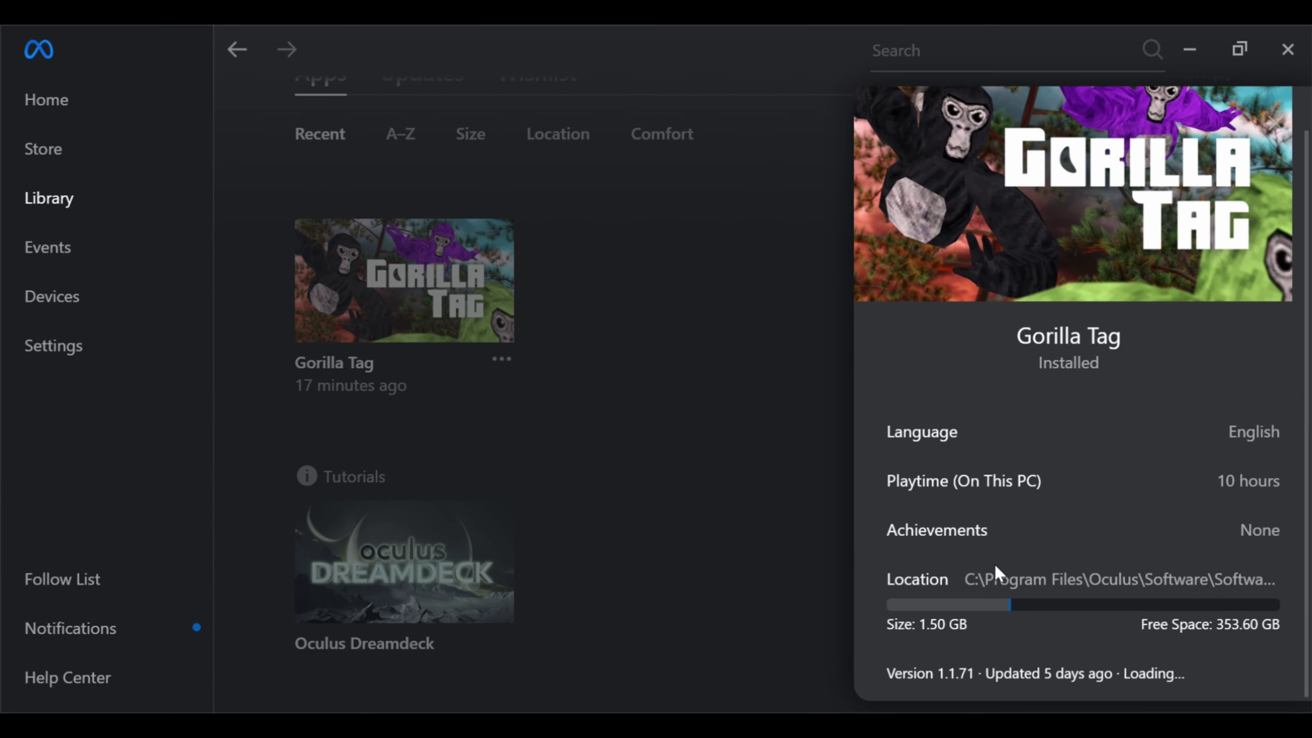
left_click(1011, 580)
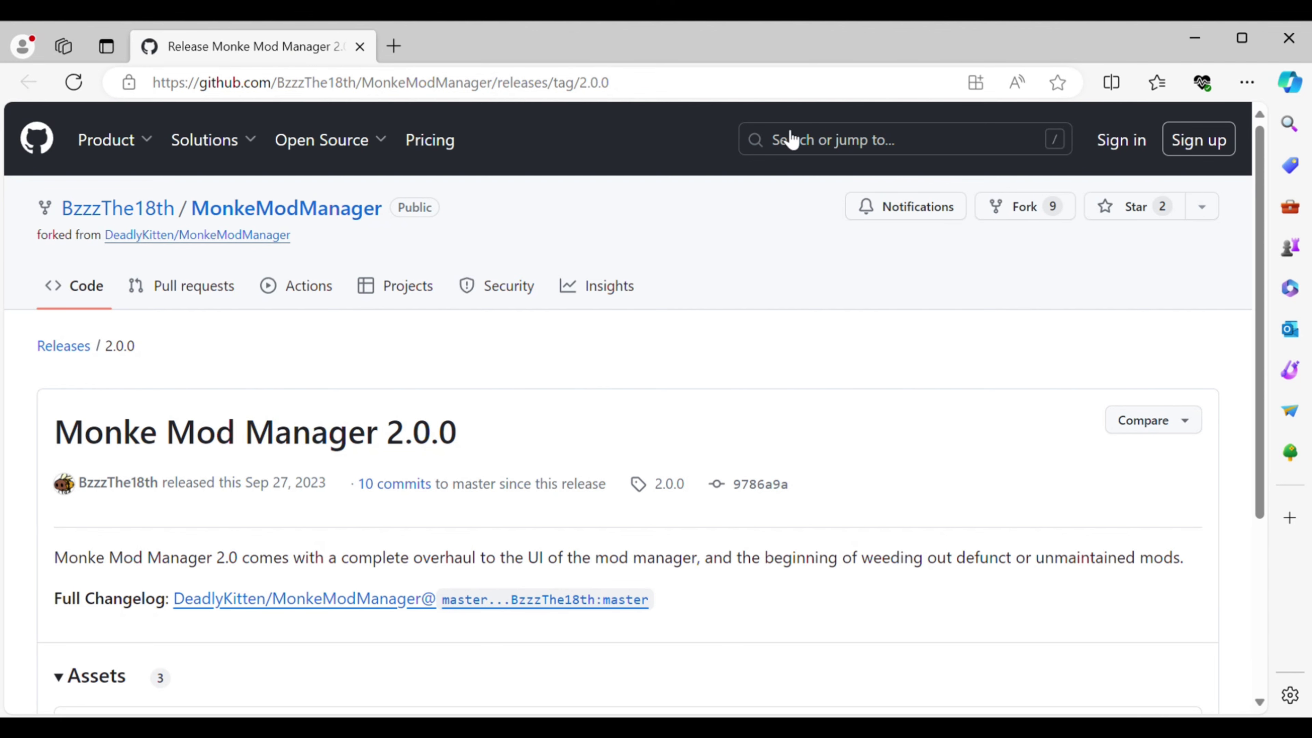
- Scroll to the release Assets list and open a new browser tab
scroll(530, 337, "down", 5)
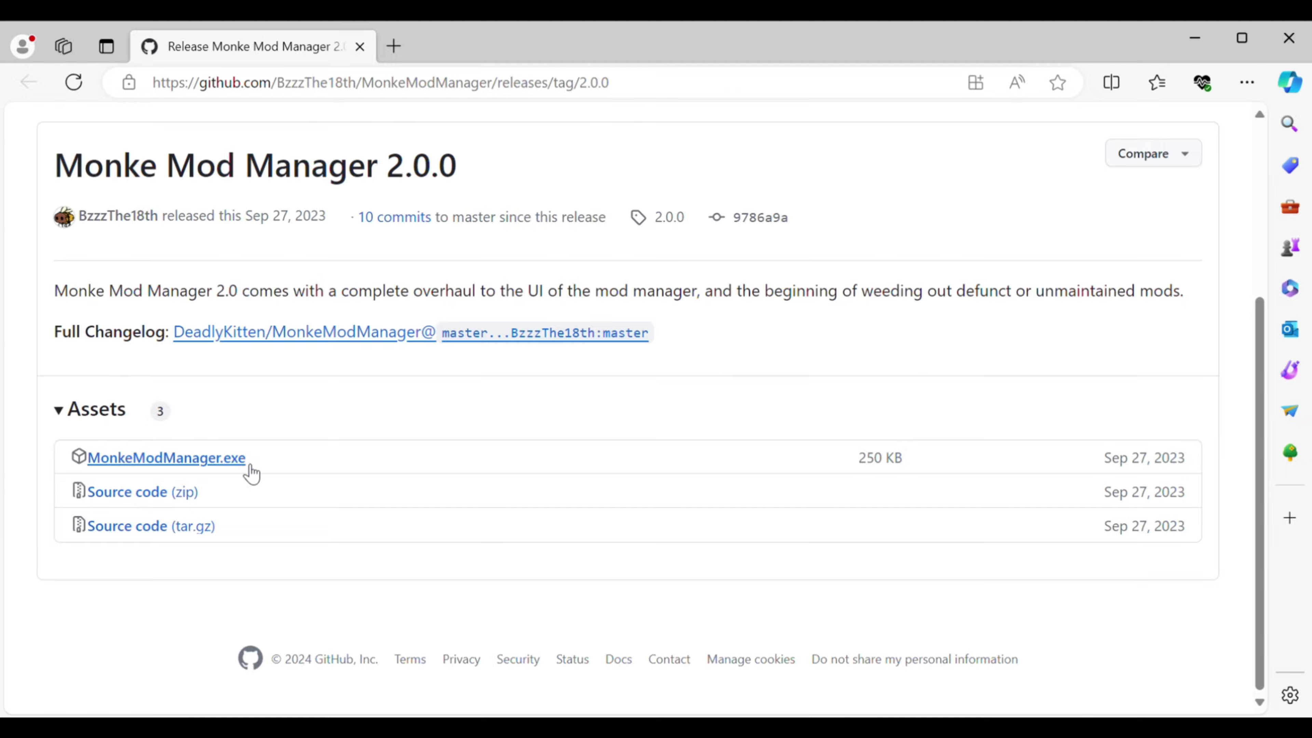
key("ctrl+t")
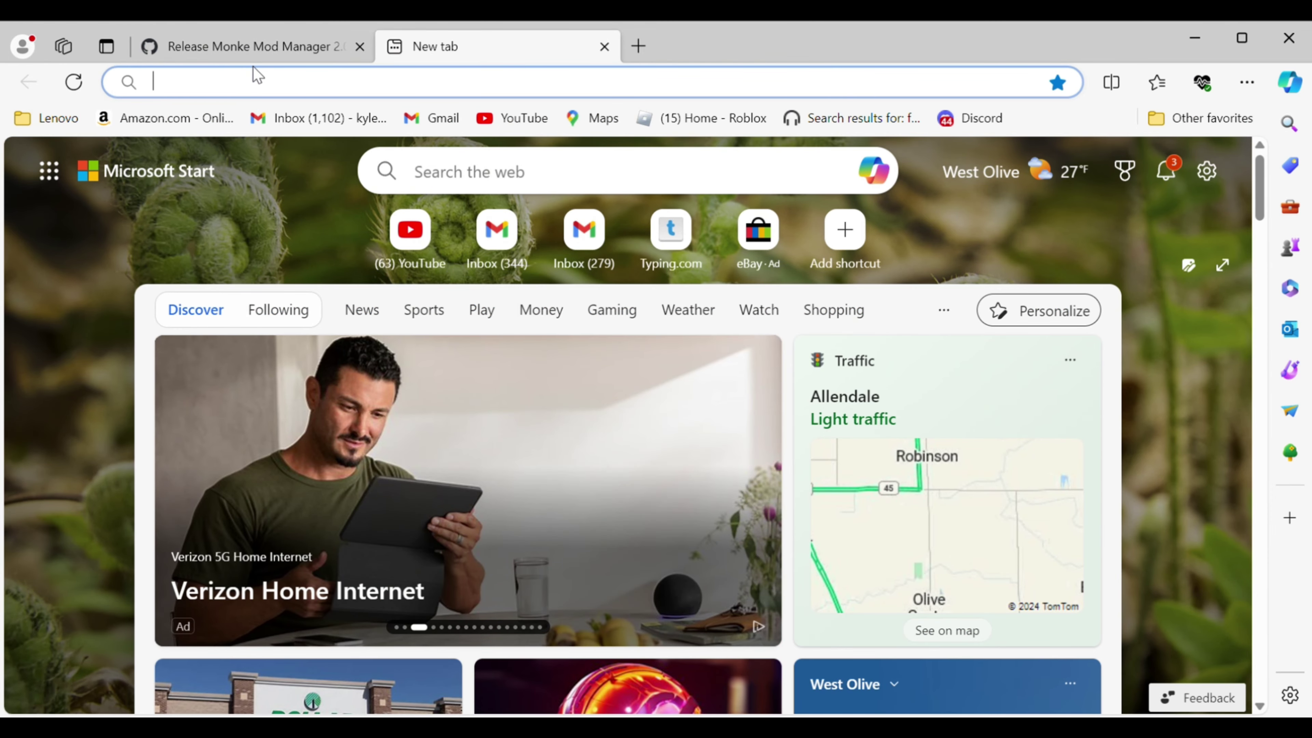
- Search Bing for 'bark mod menu download' and scroll to the Bark GitHub result
type("bark mod m")
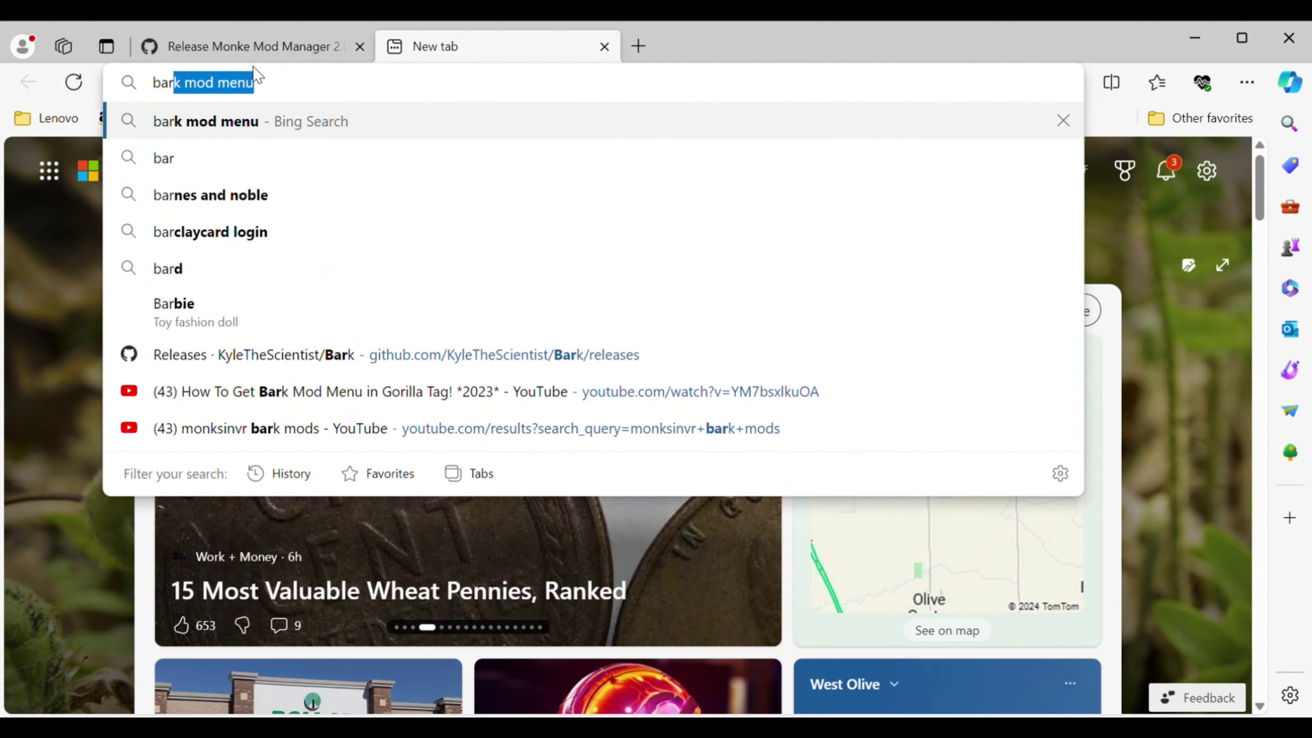
type("enu")
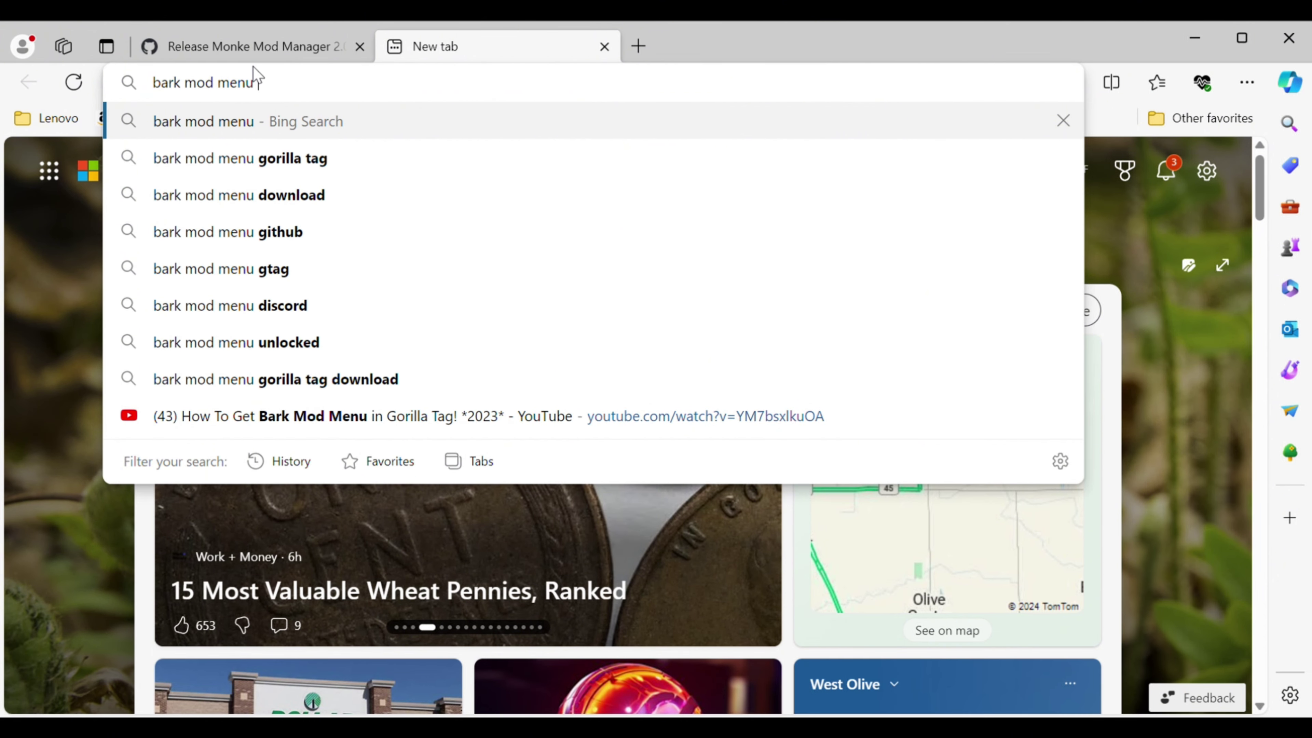
left_click(249, 196)
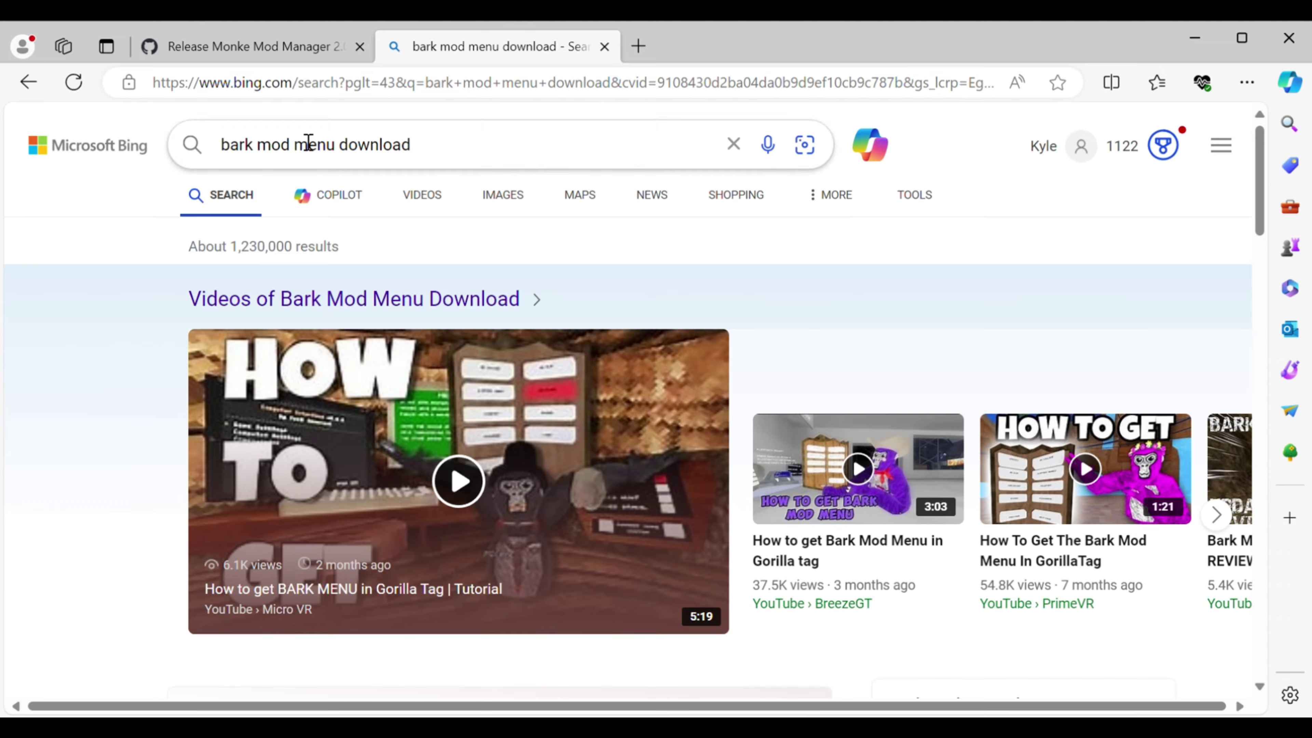
scroll(362, 299, "down", 7)
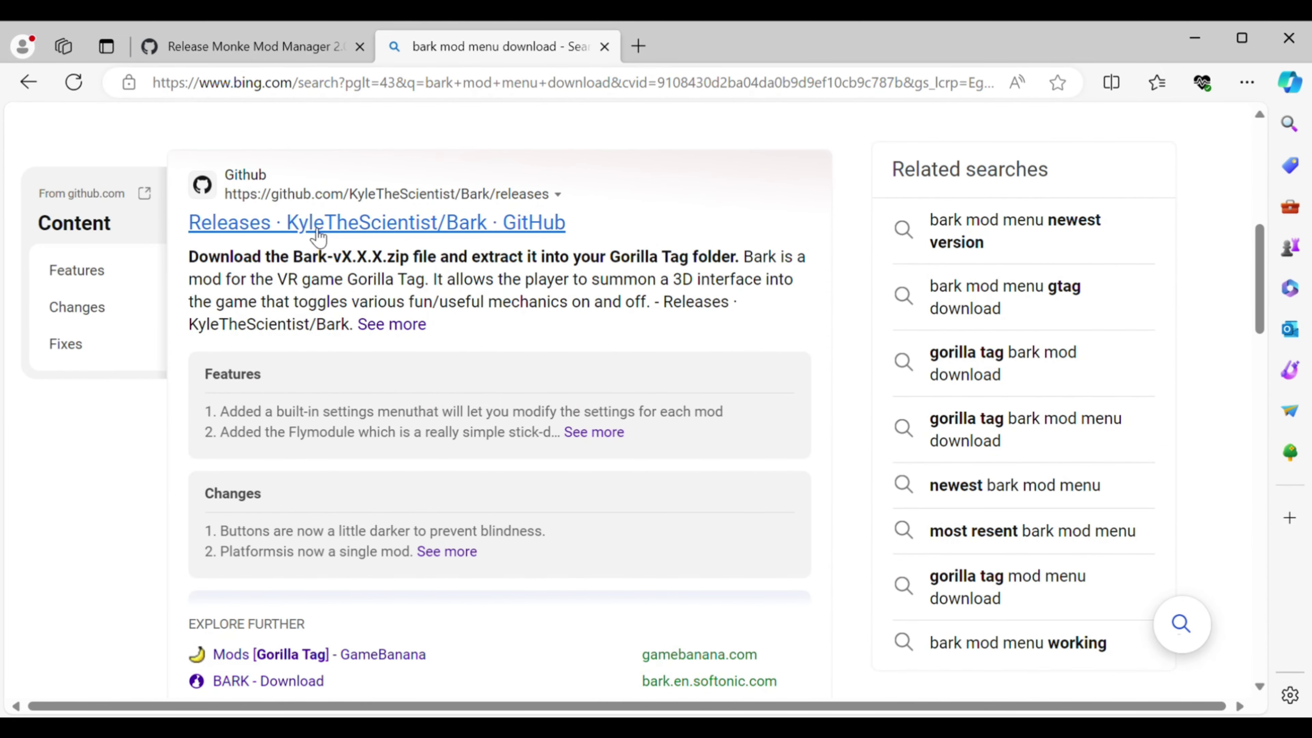
- Open the KyleTheScientist/Bark GitHub releases page and scroll down toward its Assets
left_click(309, 223)
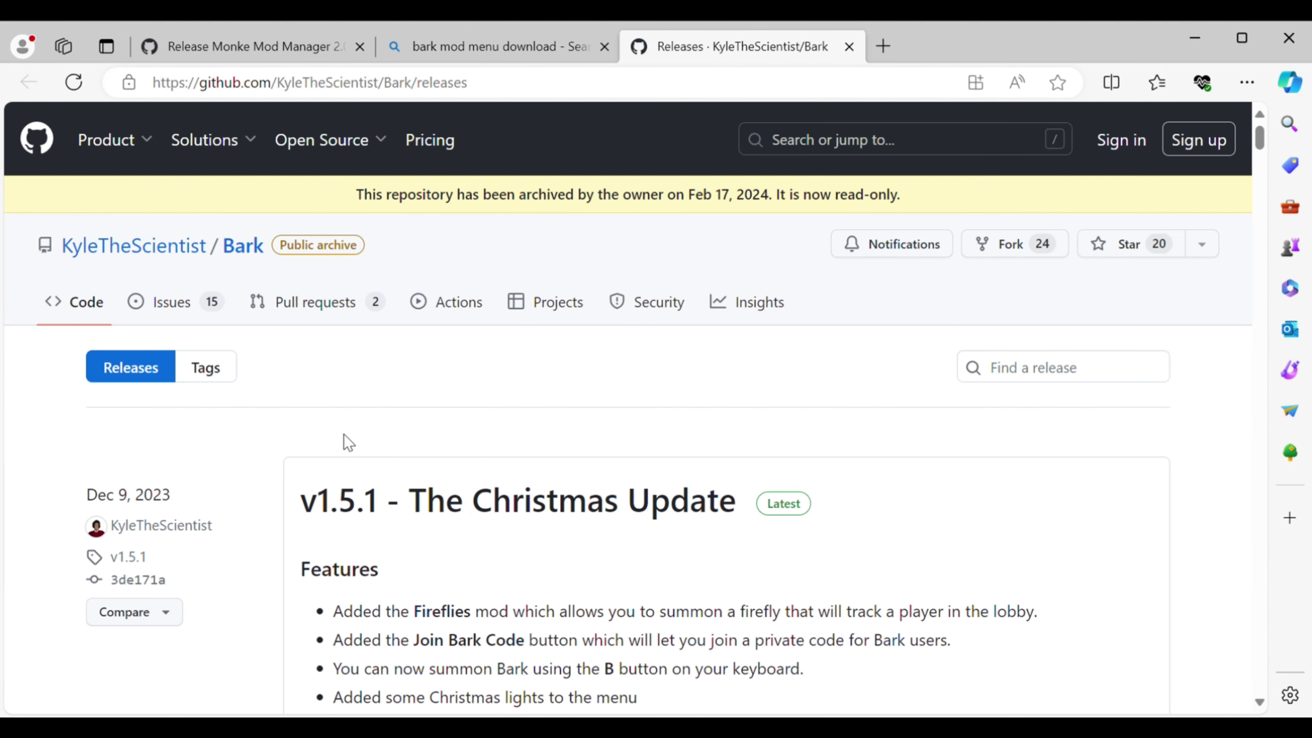
scroll(517, 542, "down", 10)
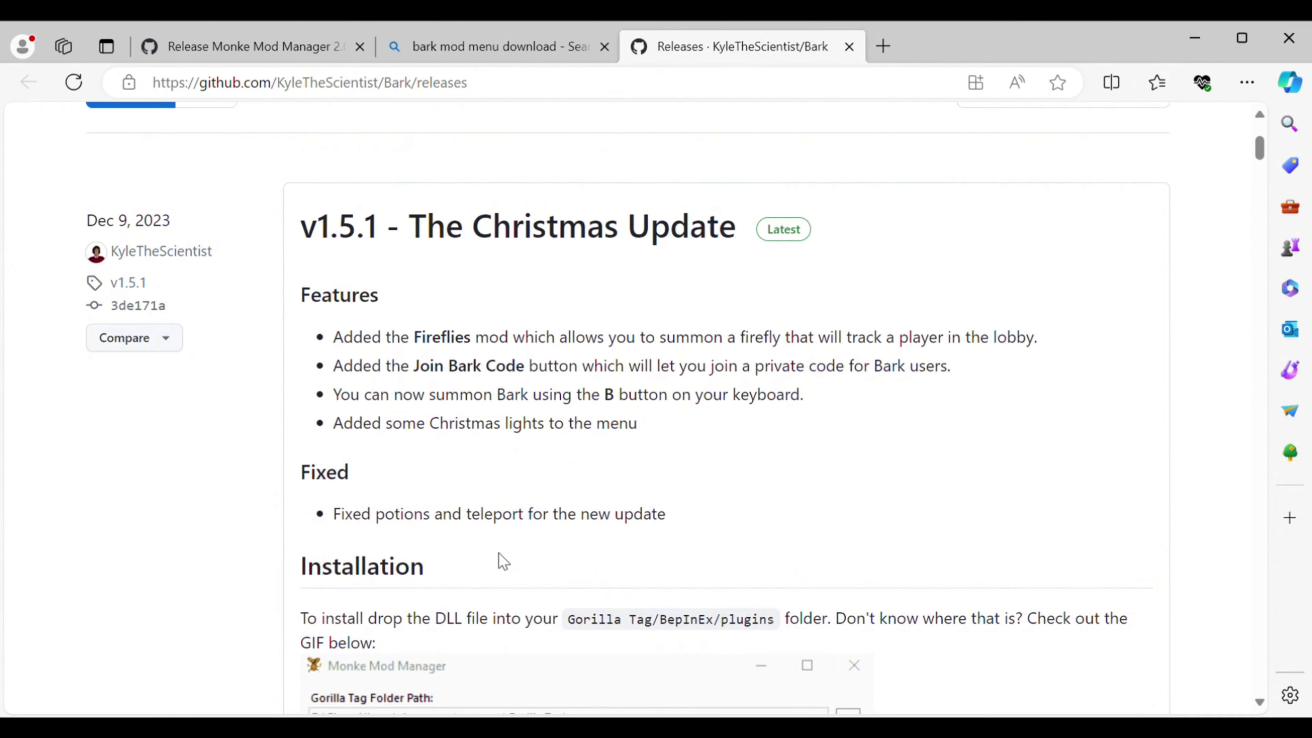
scroll(434, 517, "down", 10)
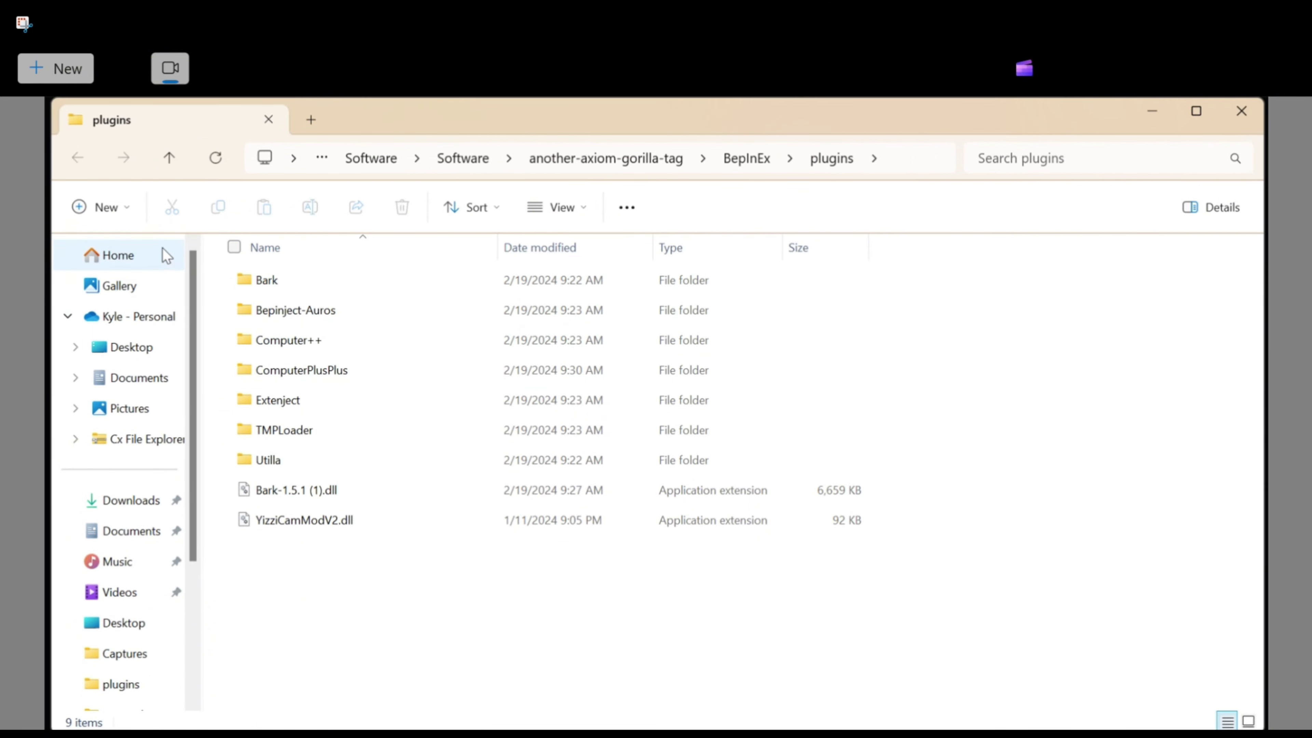
- Go to the another-axiom-gorilla-tag BepInEx\plugins folder through the recent paths list
left_click(940, 156)
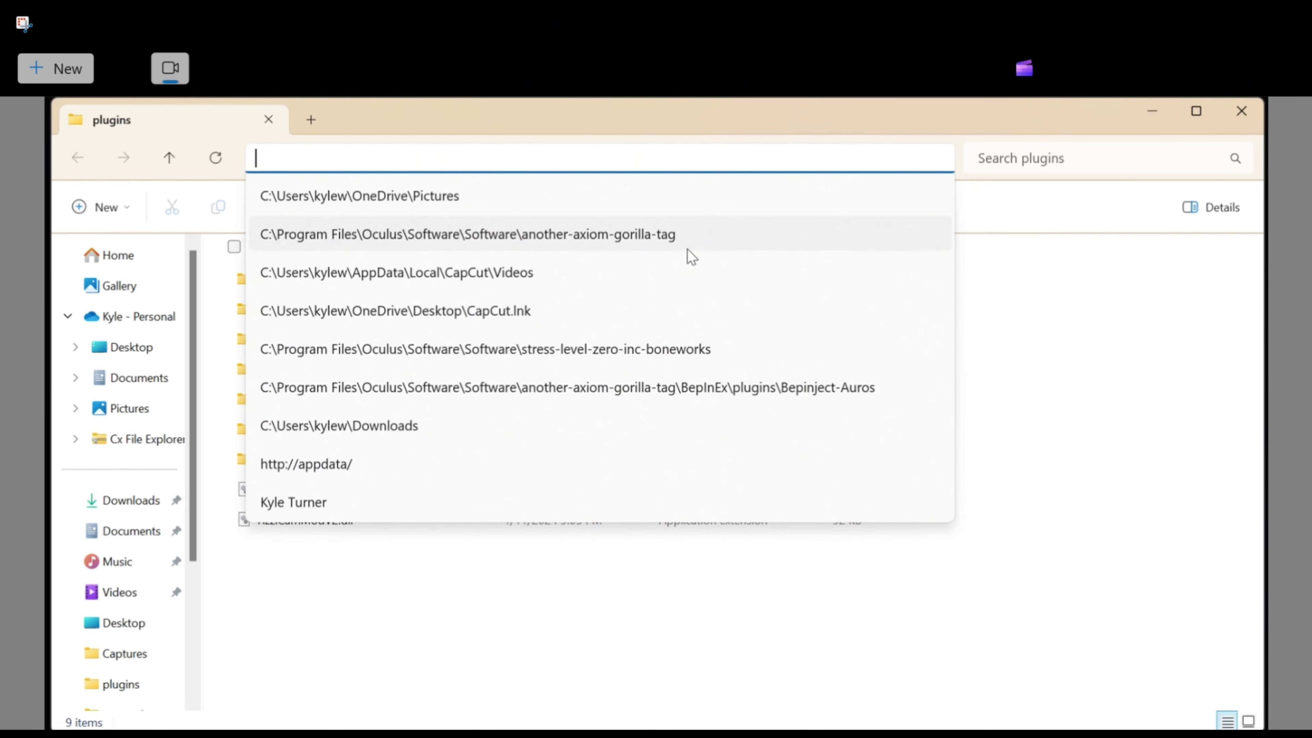
left_click(643, 247)
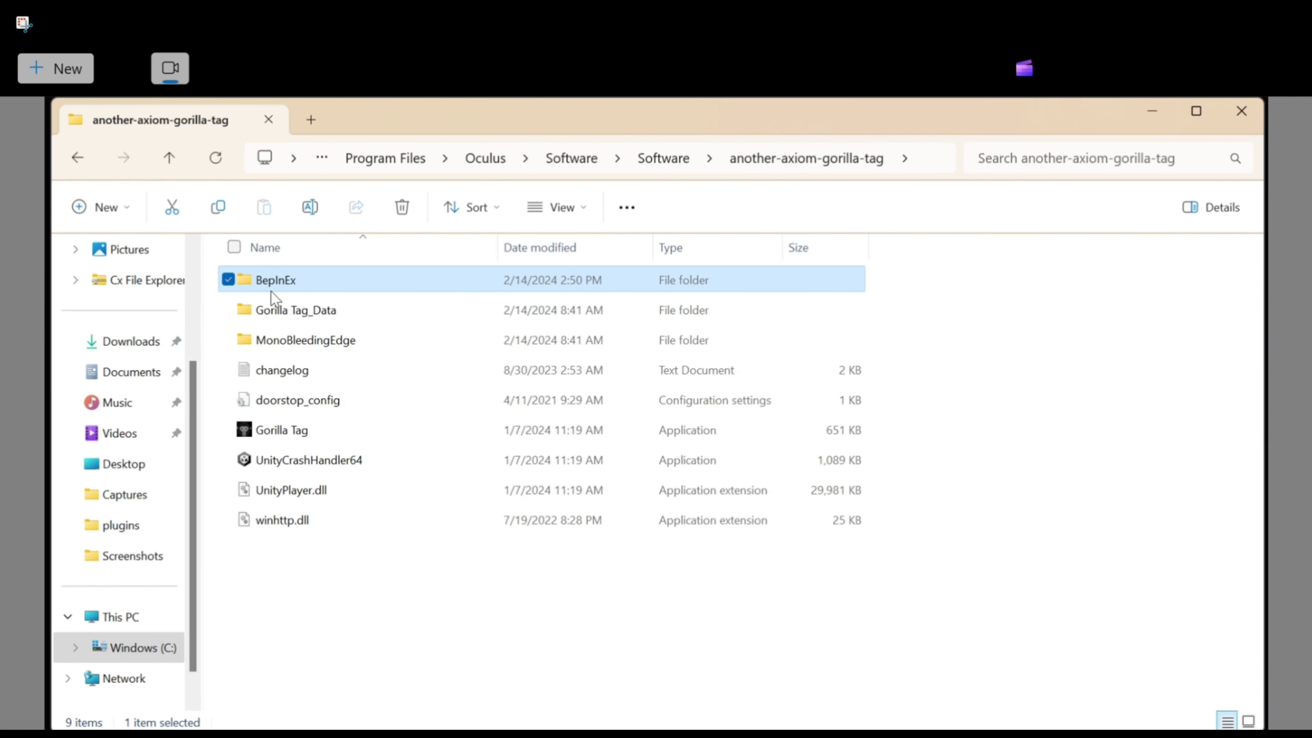
double_click(271, 291)
double_click(273, 397)
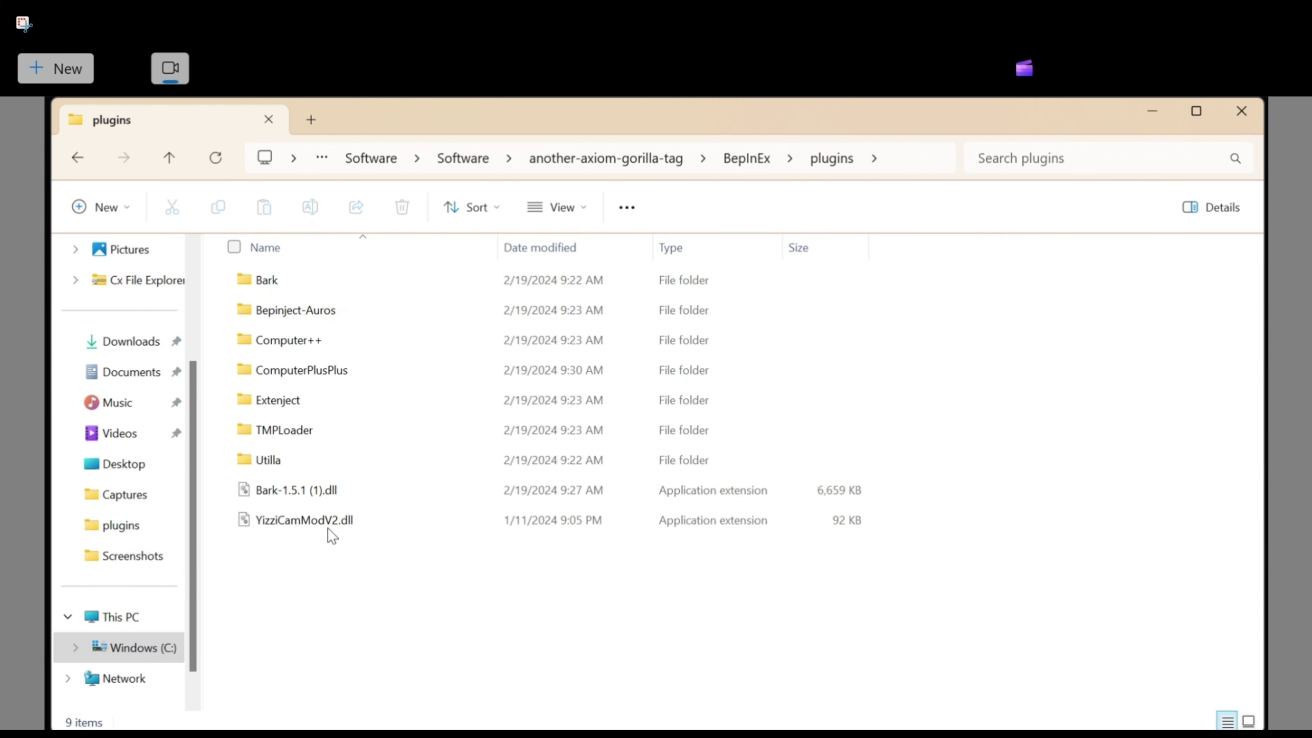
- Resize and reposition the plugins window, then minimize it to reveal Downloads
left_click_drag(197, 102, 263, 504)
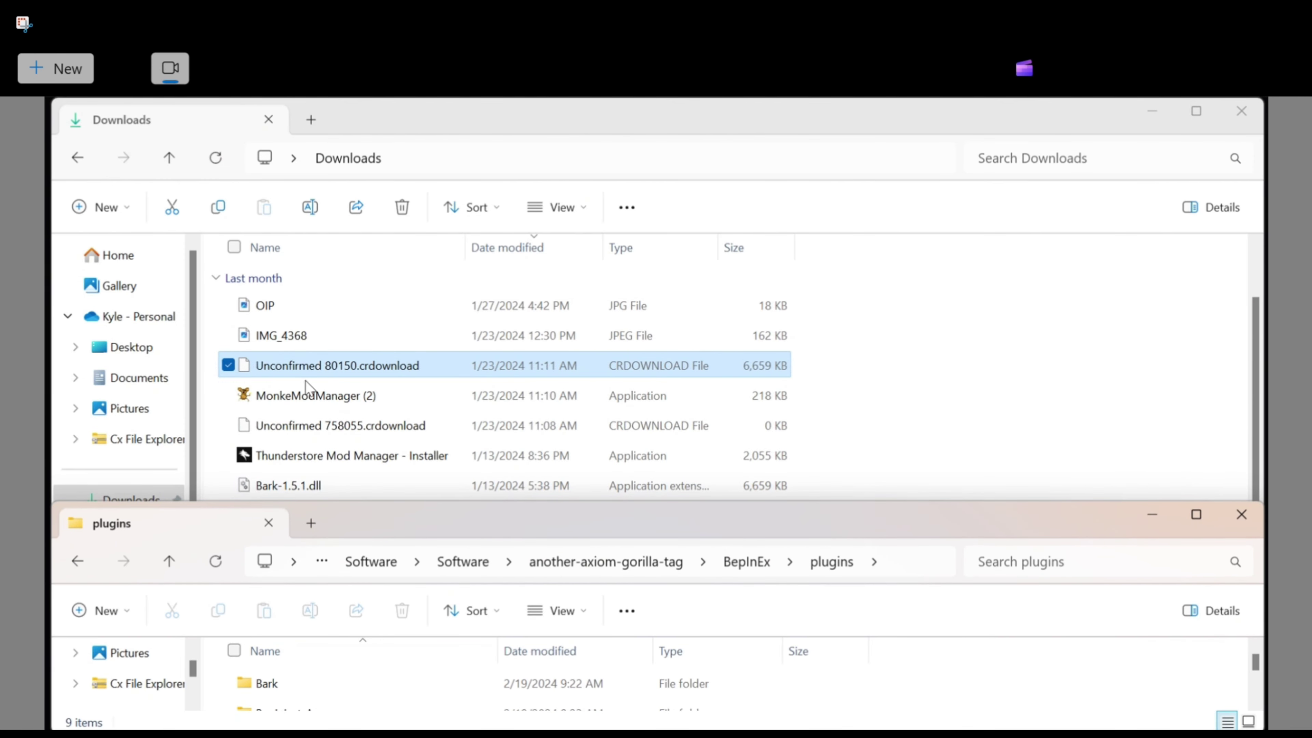
left_click_drag(145, 523, 179, 519)
left_click_drag(555, 535, 564, 370)
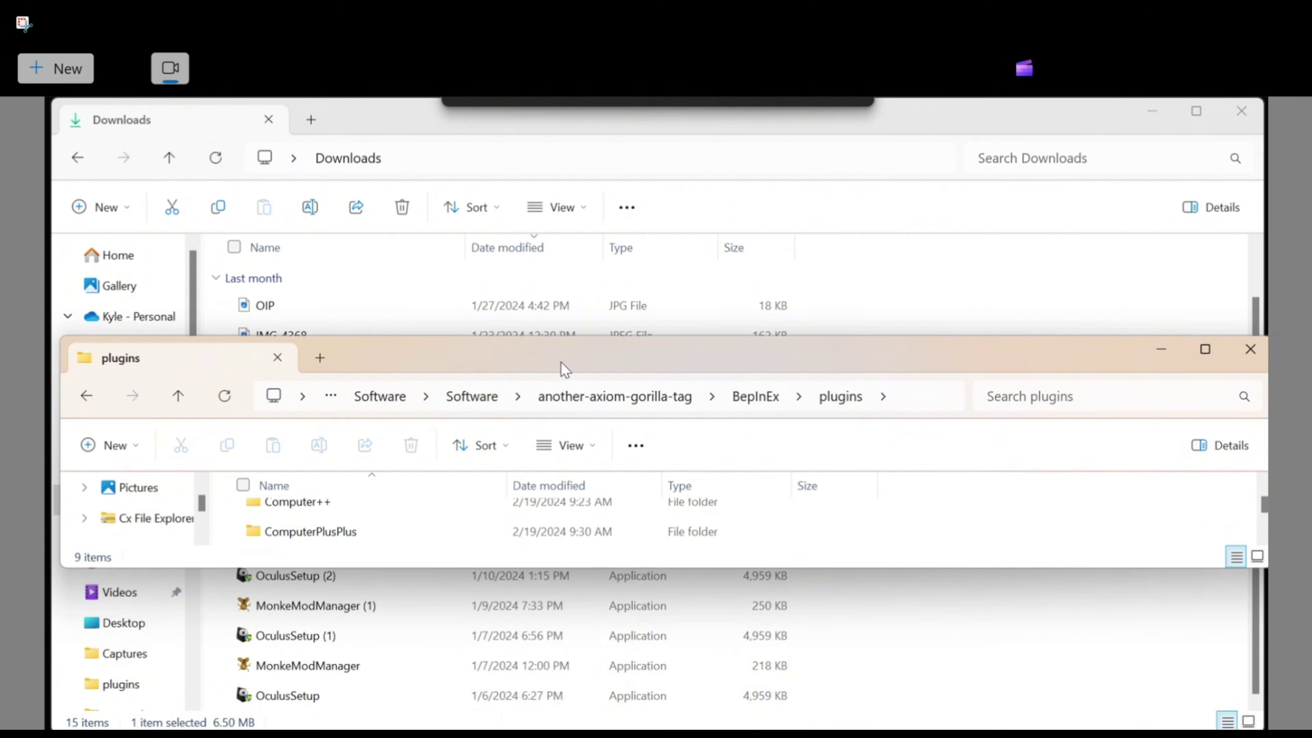
left_click(1180, 349)
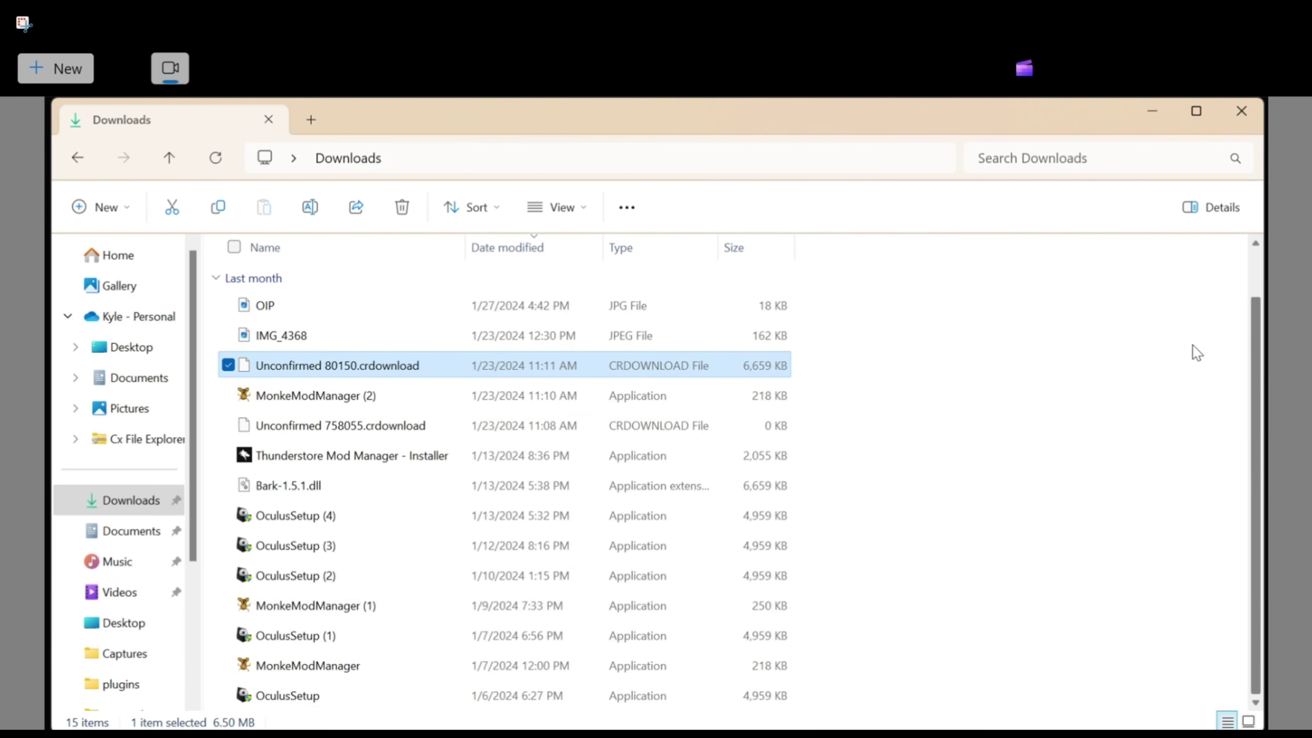
- Launch MonkeModManager (1), dismiss the installation error, and select the Gorilla Tag folder
left_click(305, 606)
double_click(304, 606)
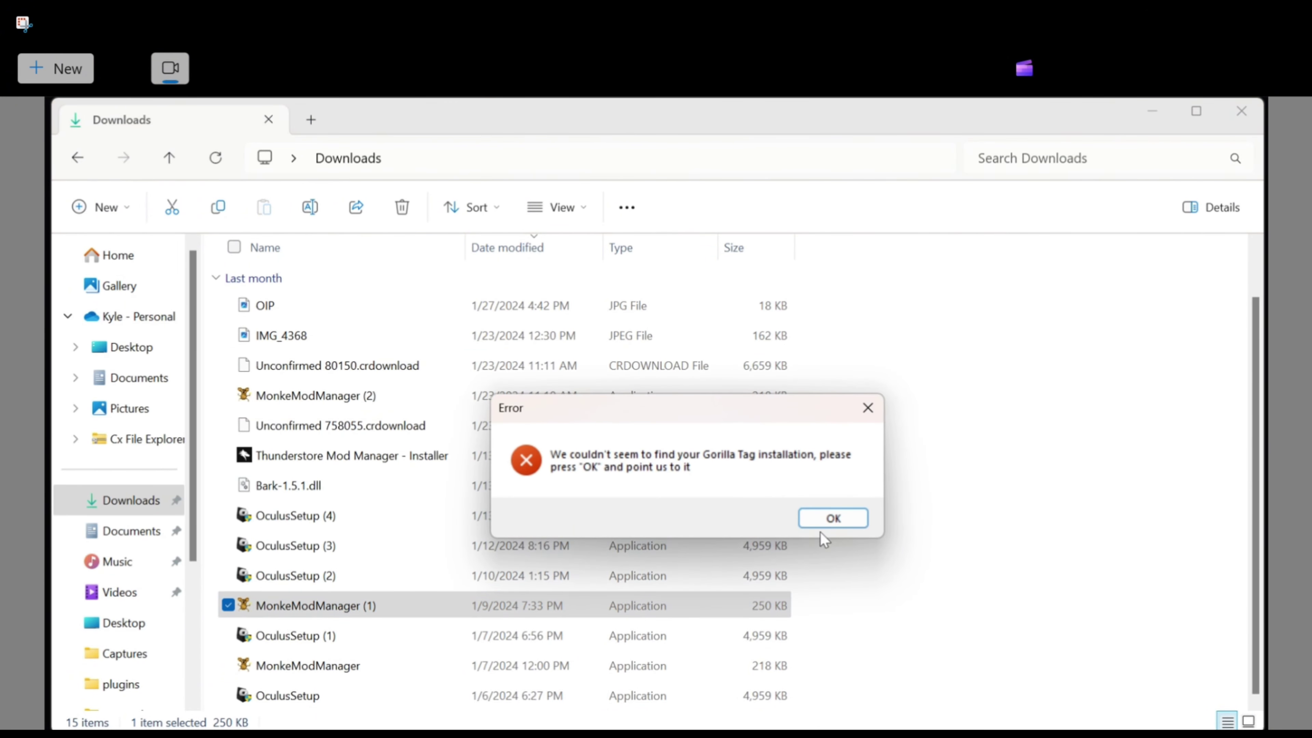
left_click(825, 521)
double_click(284, 370)
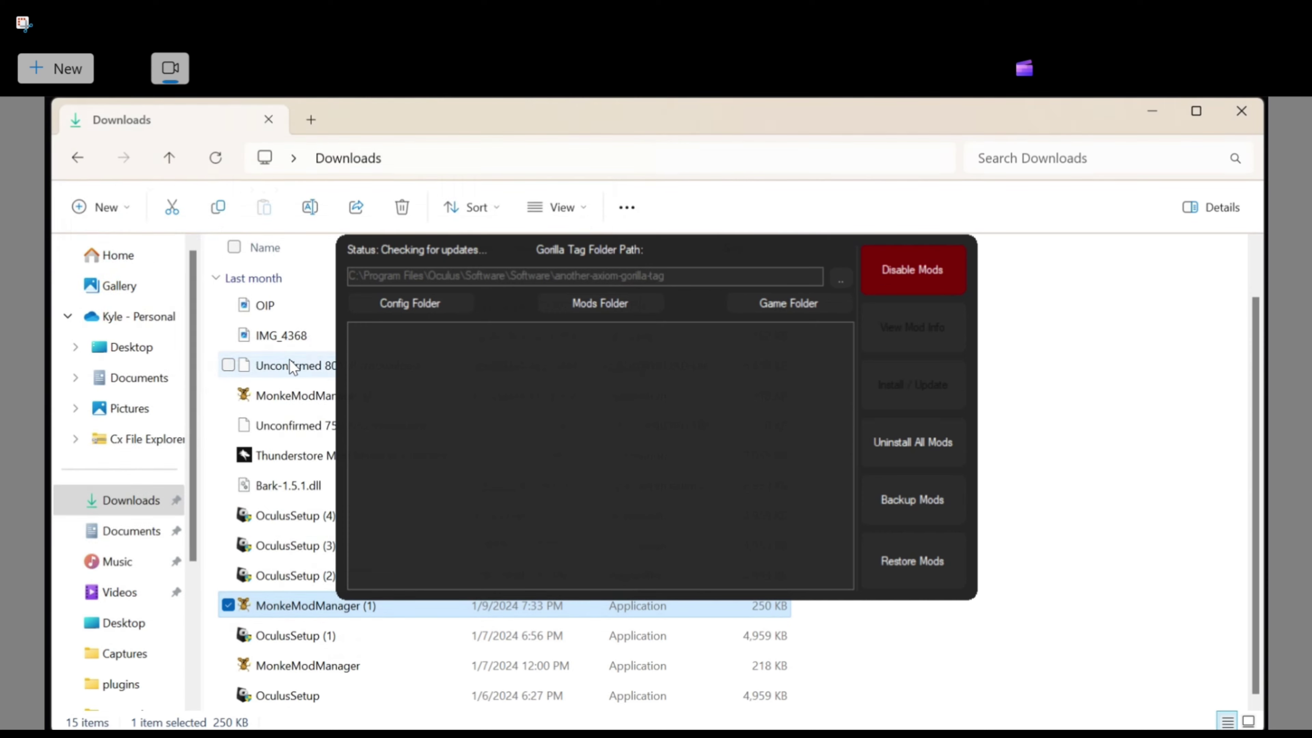